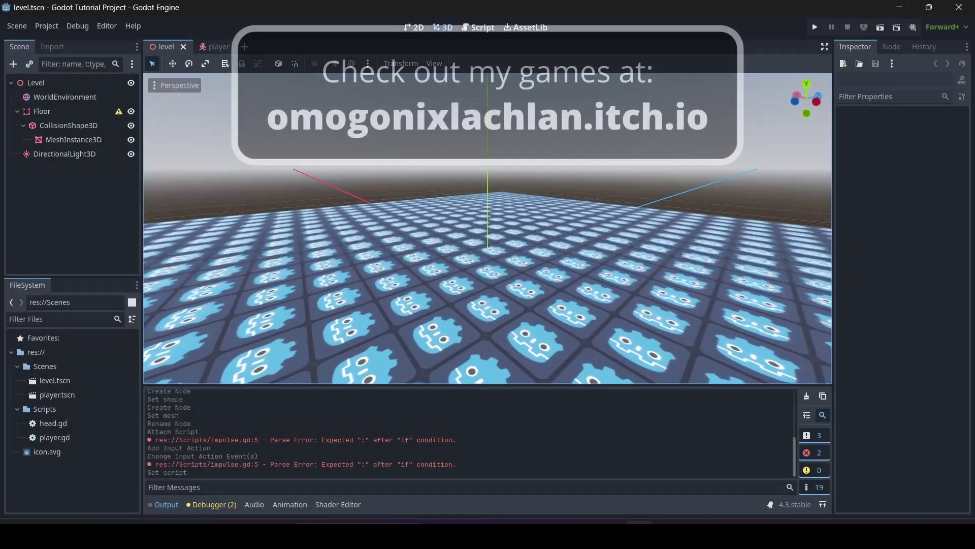
right_drag(487, 228, 569, 254)
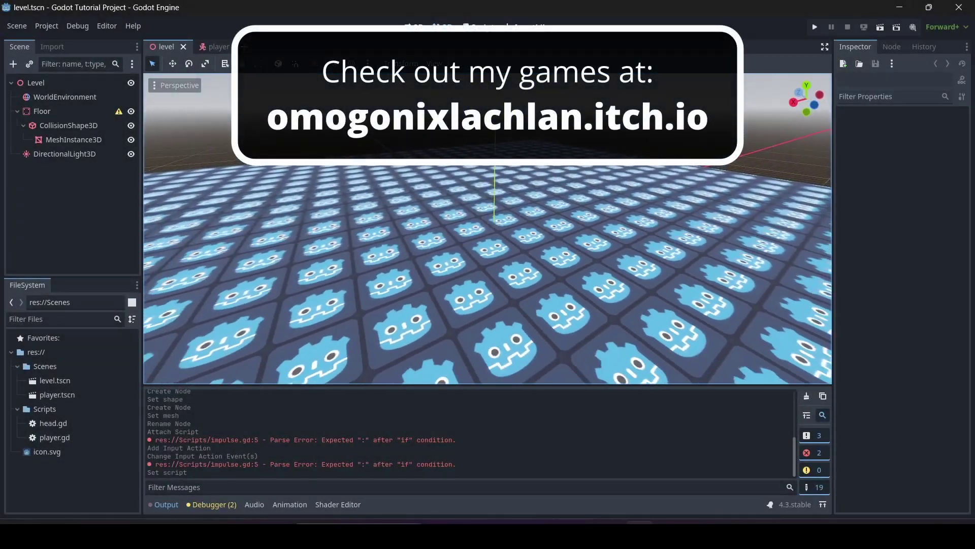
right_drag(488, 229, 579, 228)
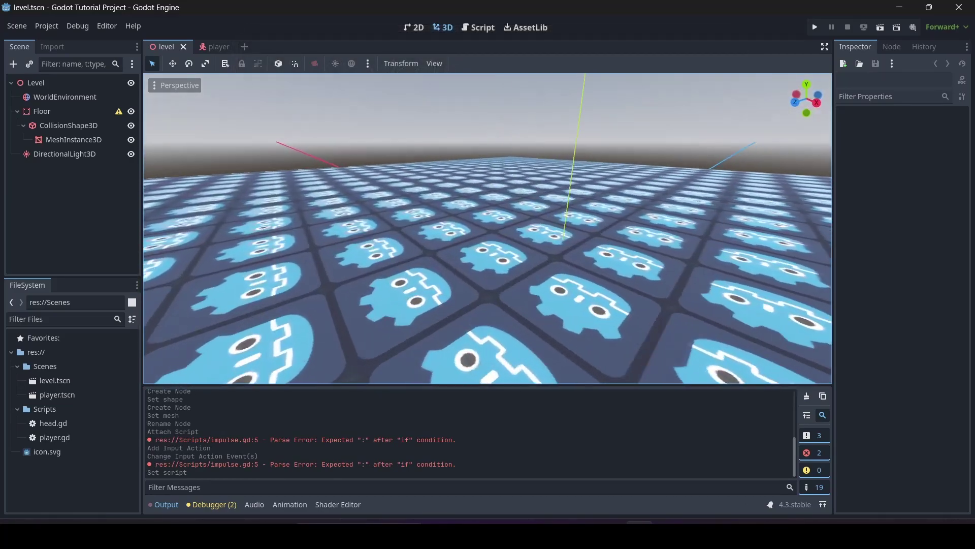
right_drag(488, 228, 569, 221)
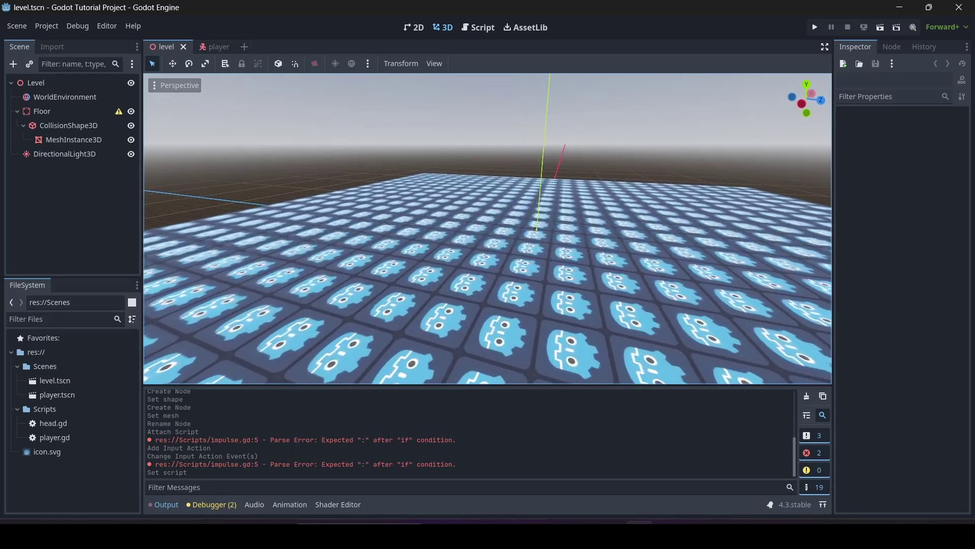
right_drag(488, 229, 638, 234)
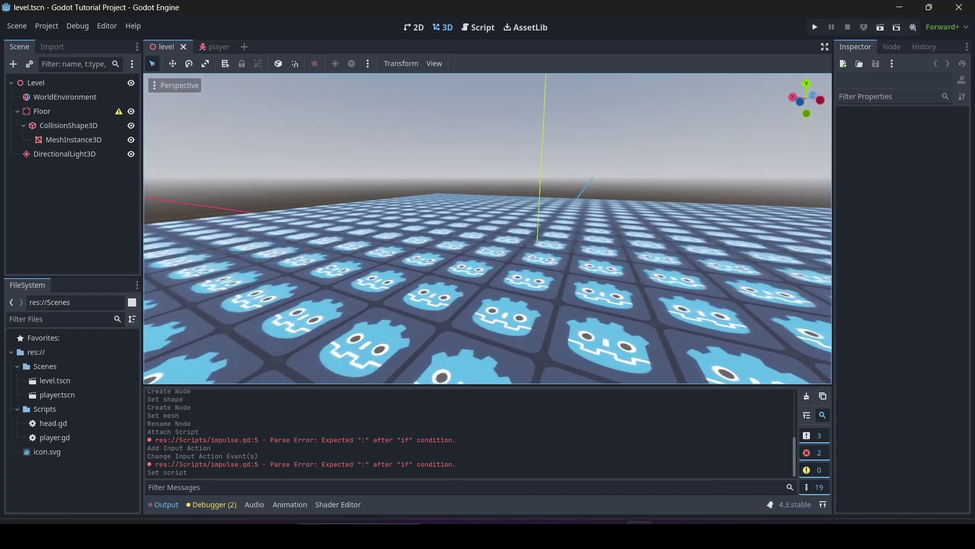
key(a)
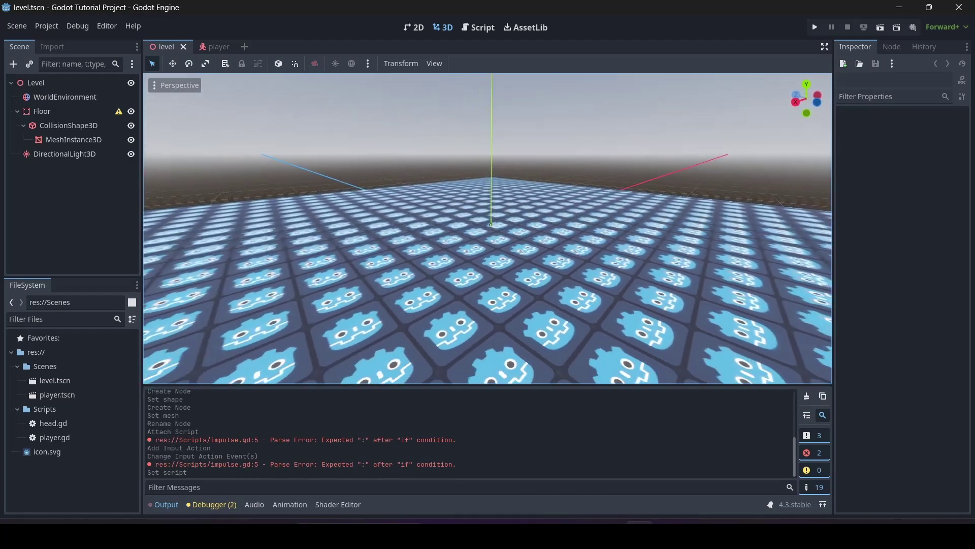
key(a)
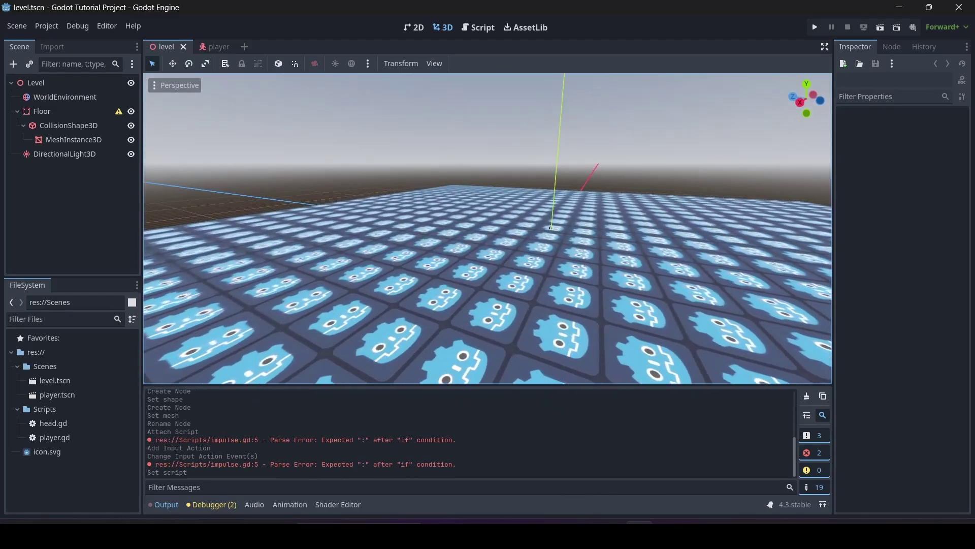
key(s)
right_drag(547, 223, 516, 228)
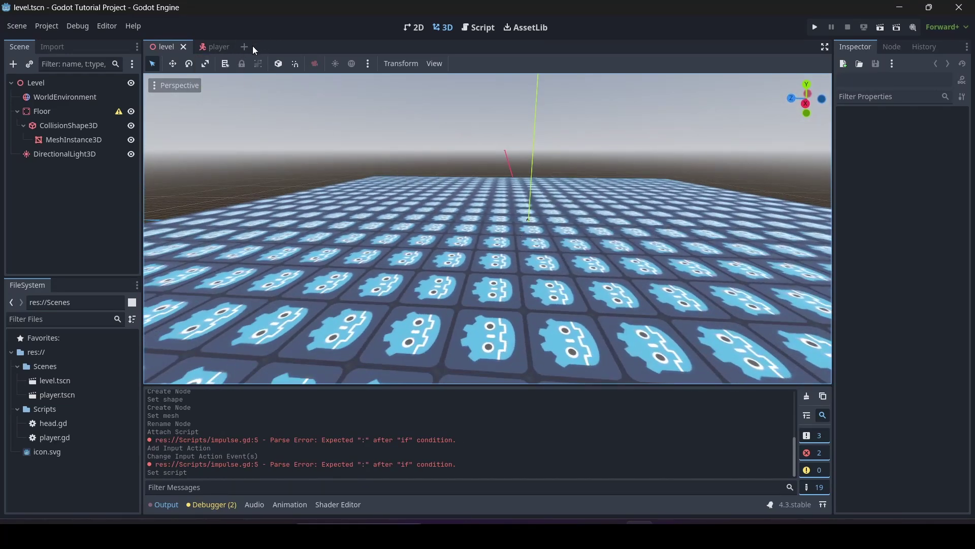
right_drag(452, 127, 258, 120)
key(s)
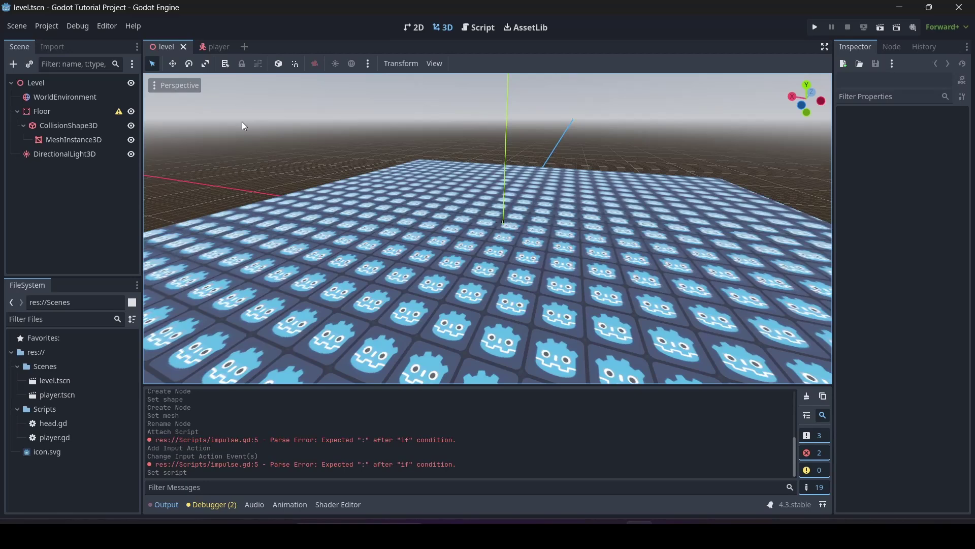
click(57, 395)
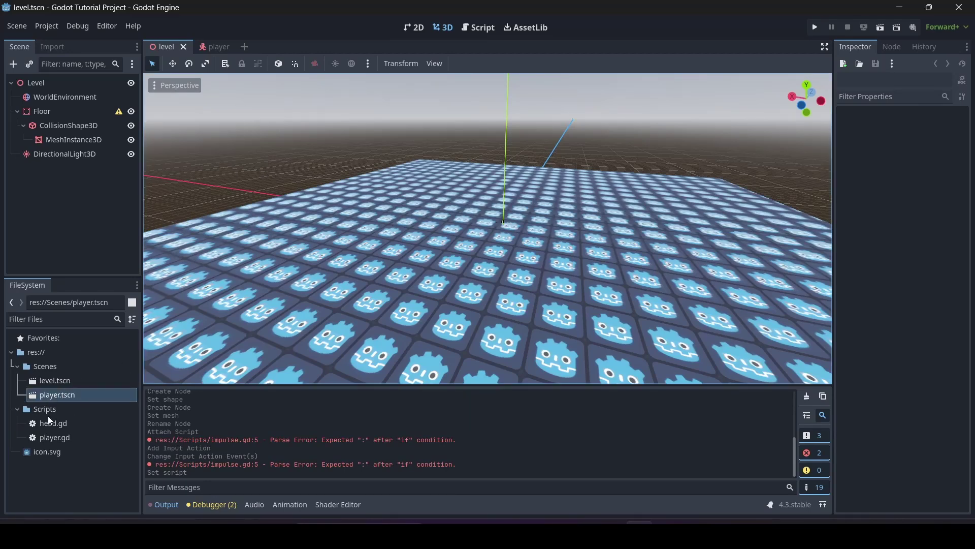
right_drag(465, 196, 232, 78)
key(d)
- Create a new scene with a 3D root node and change the root's type to RigidBody3D
click(244, 50)
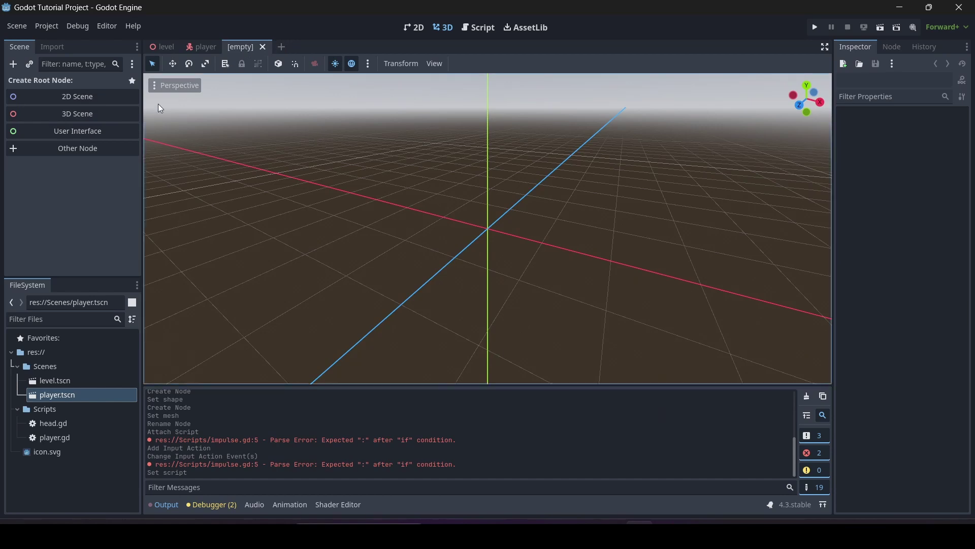
click(83, 117)
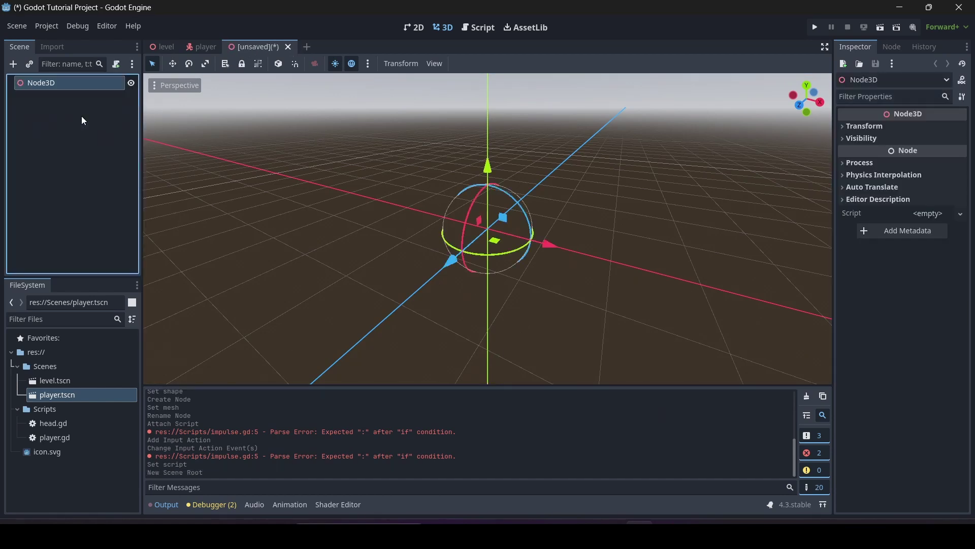
right_click(43, 84)
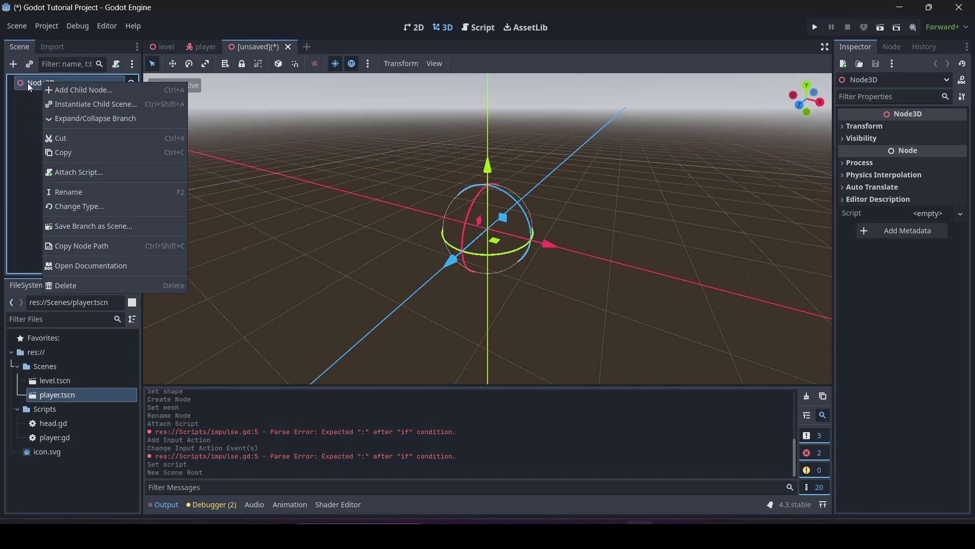
click(86, 207)
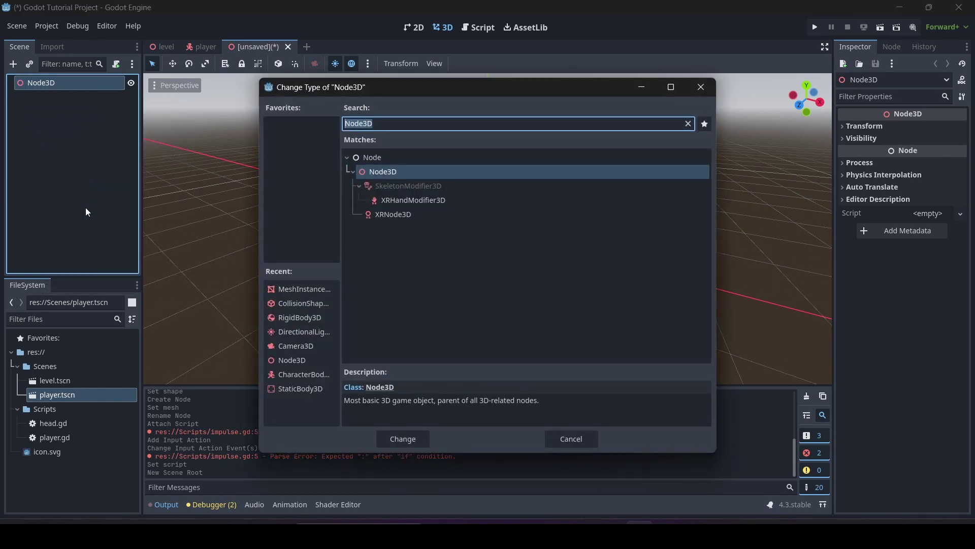
text(rigid)
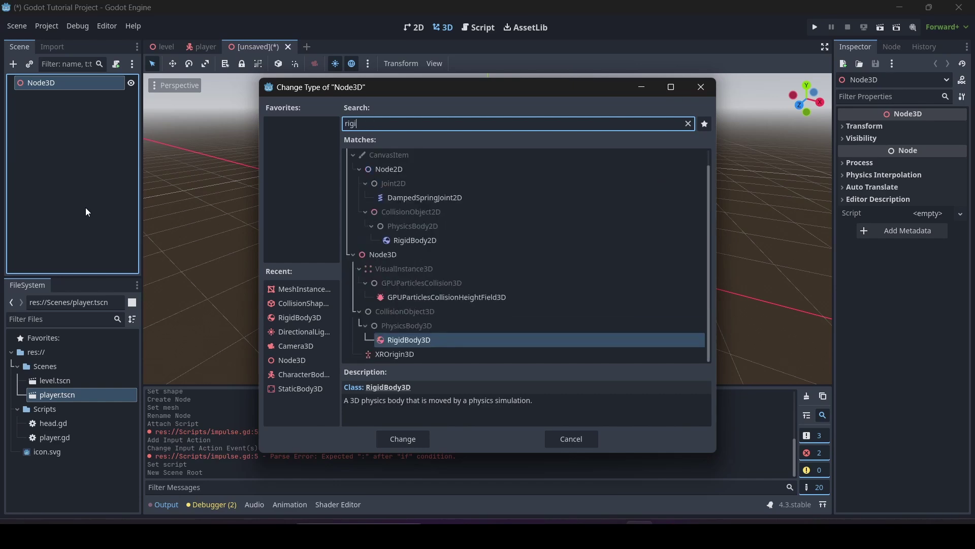
double_click(420, 340)
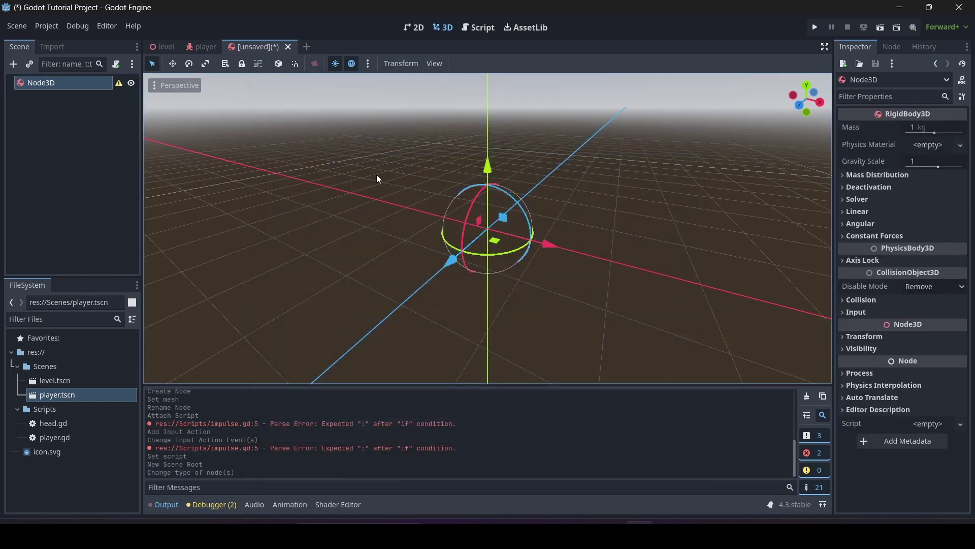
- Rename the new scene's root node to Box
middle_drag(377, 175, 409, 194)
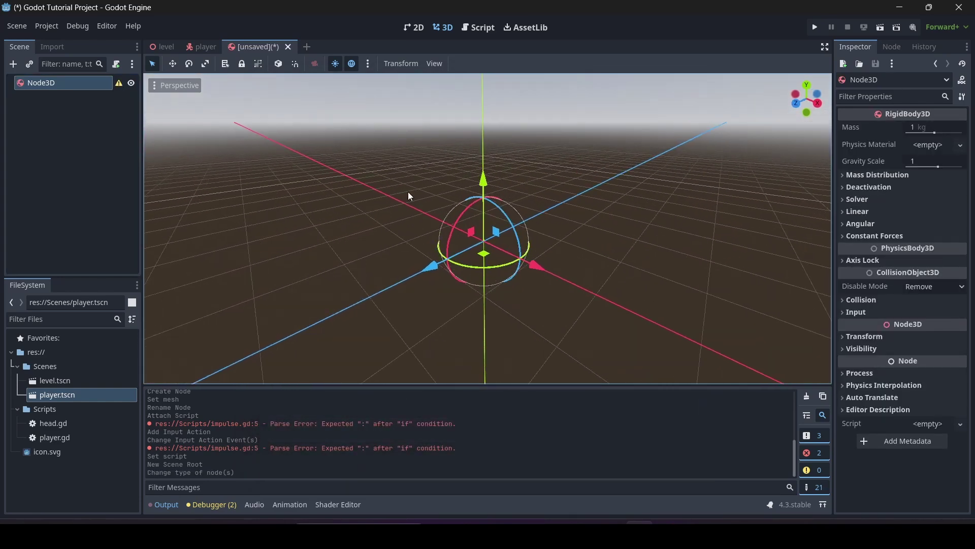
double_click(58, 84)
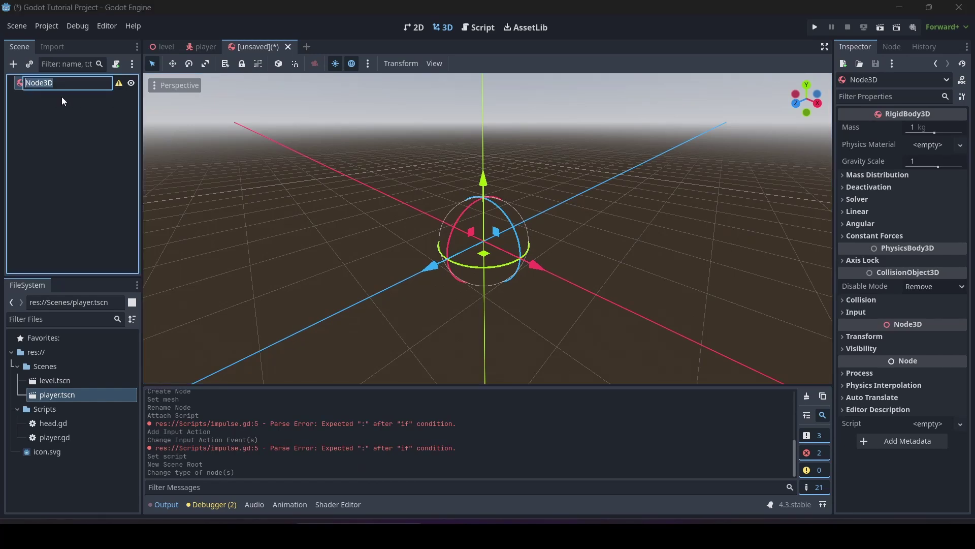
text(Box)
key(Return)
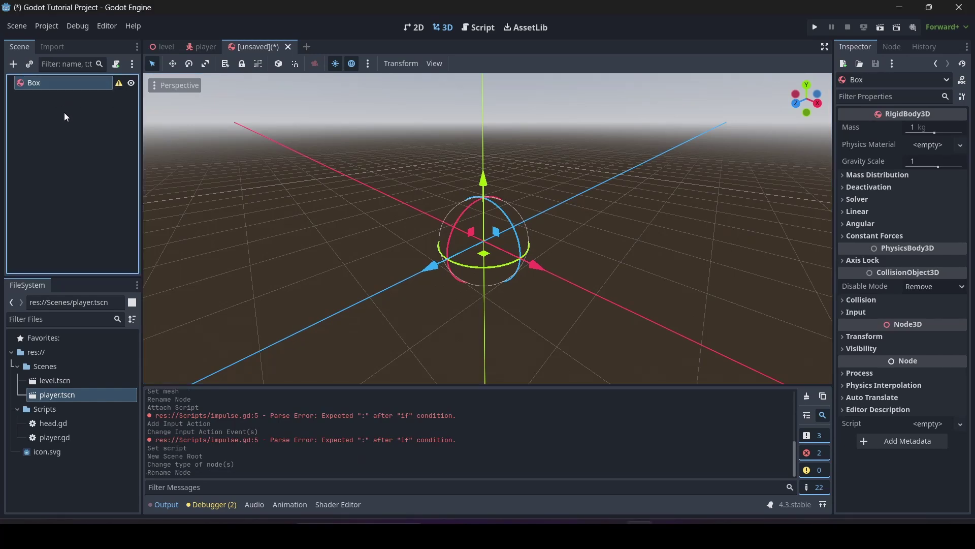
- Add a CollisionShape3D child to the Box node and give it a new BoxShape3D as its shape
right_click(42, 85)
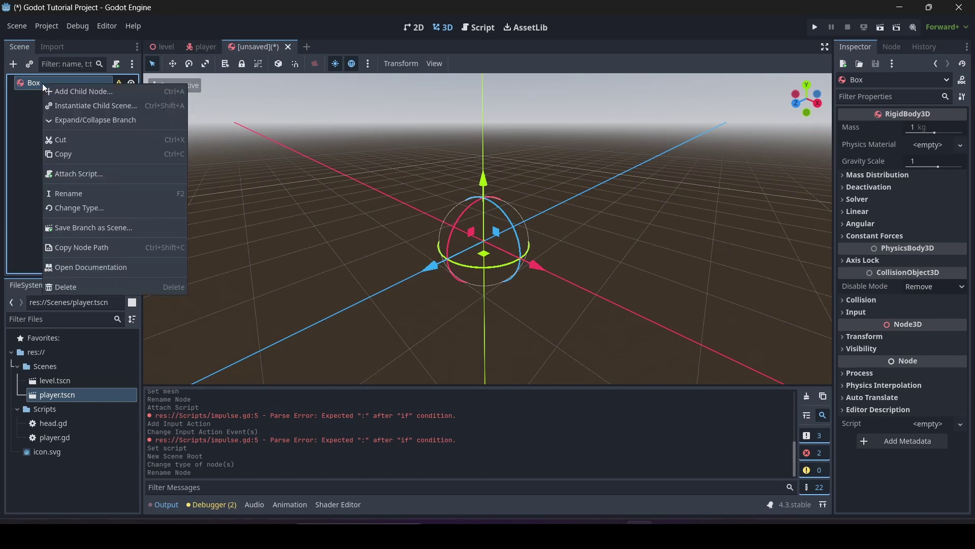
click(55, 92)
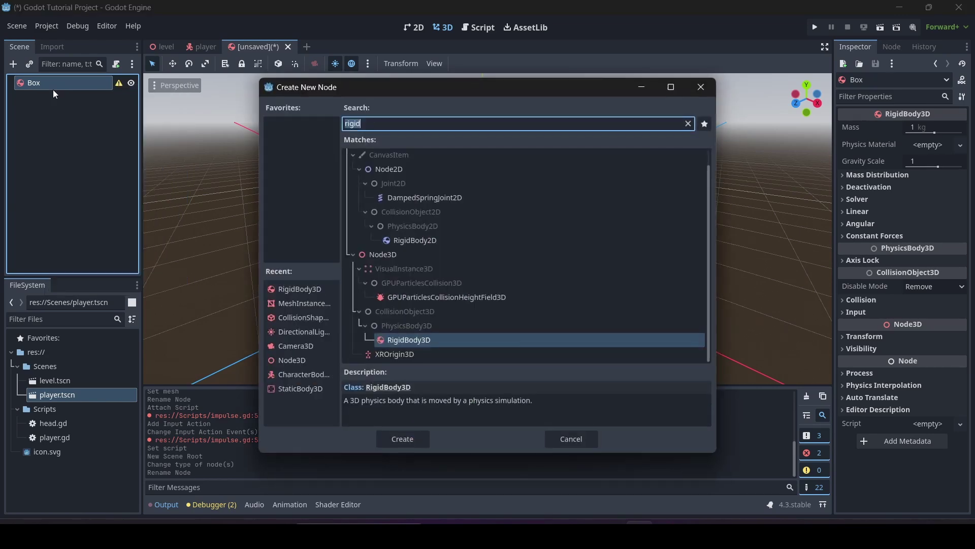
text(collis)
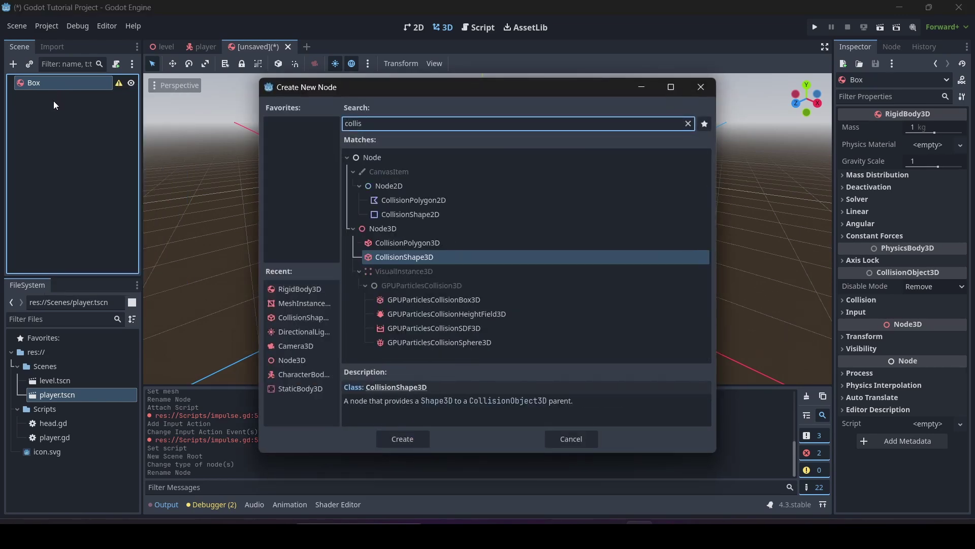
double_click(390, 256)
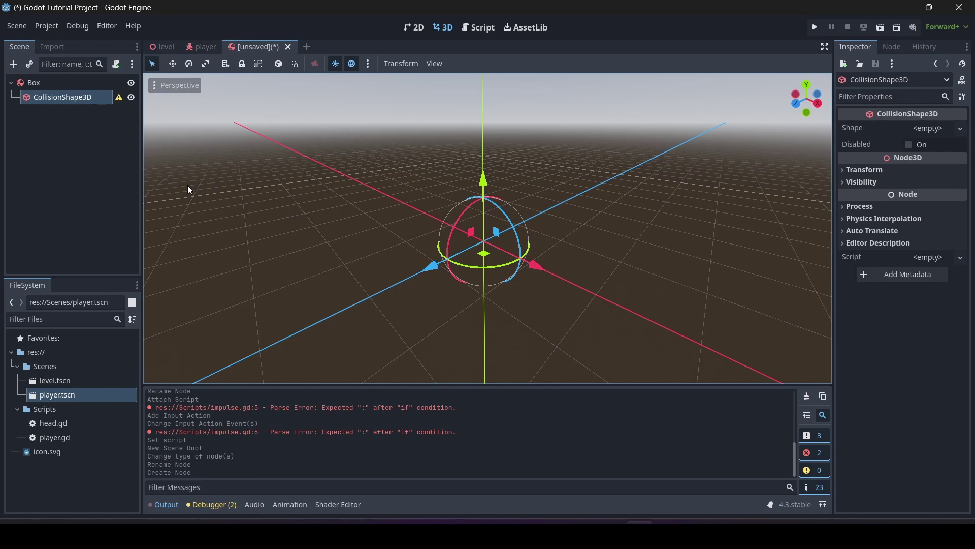
click(921, 129)
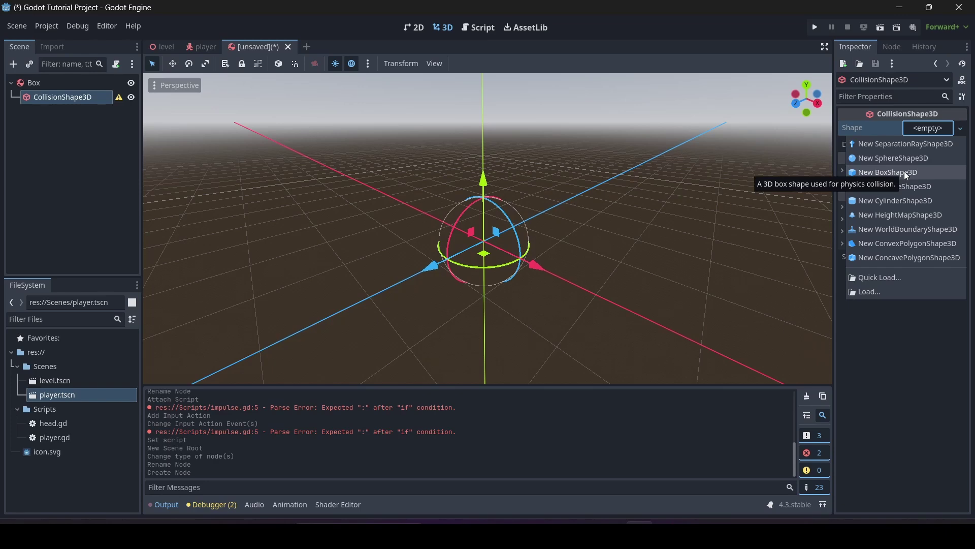
click(905, 172)
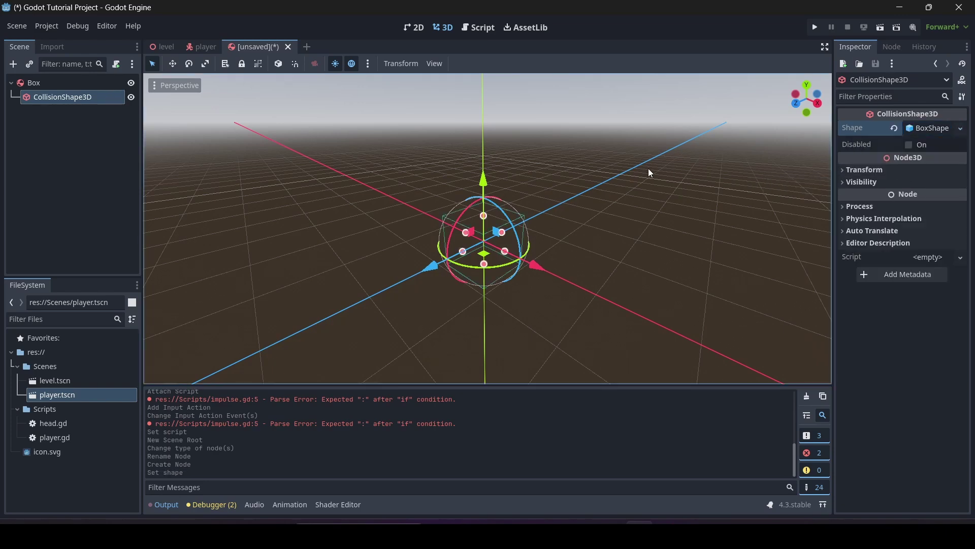
- Add a MeshInstance3D child to the Box node and assign it a new BoxMesh
mouse_move(687, 164)
middle_down()
mouse_move(683, 178)
mouse_move(680, 152)
middle_up()
scroll(683, 178, up, 12)
scroll(680, 151, down, 8)
click(50, 83)
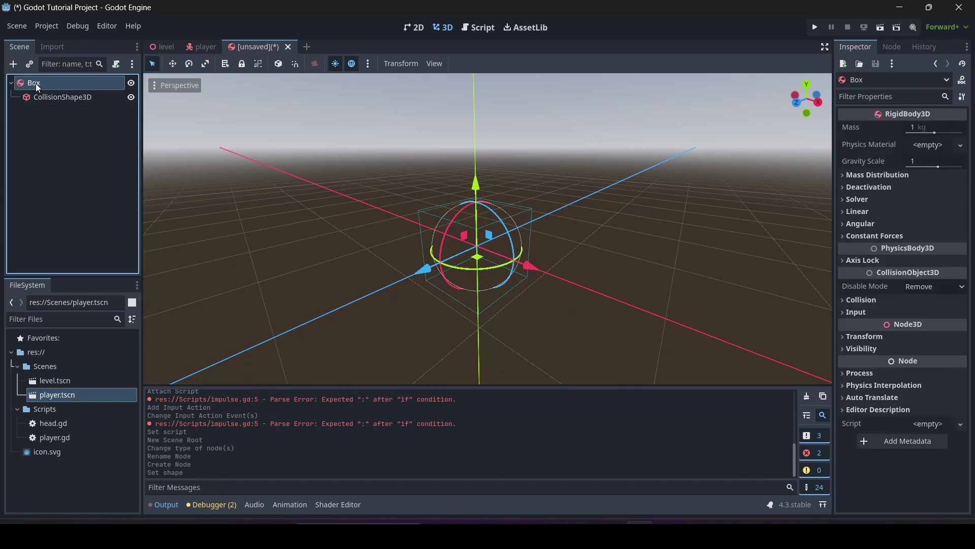
right_click(36, 83)
click(48, 91)
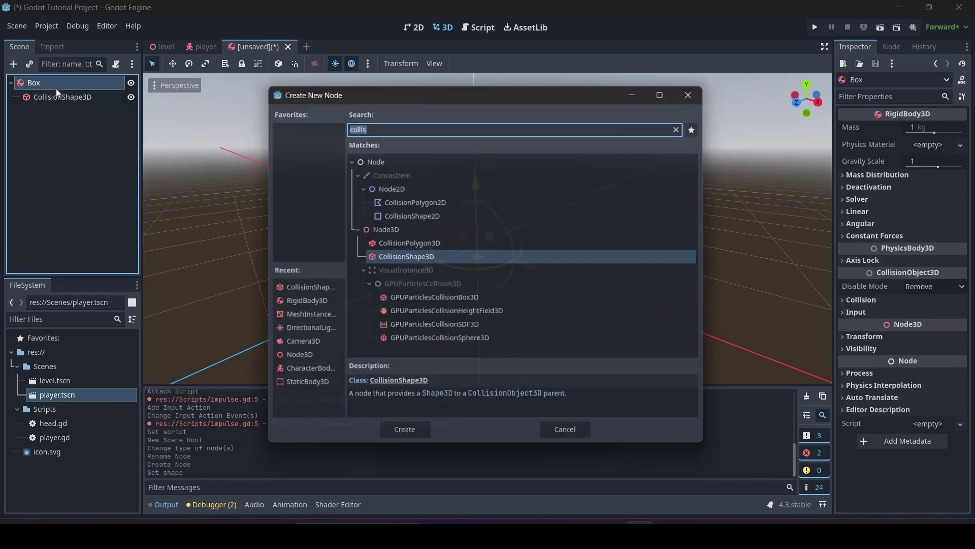
text(mesh)
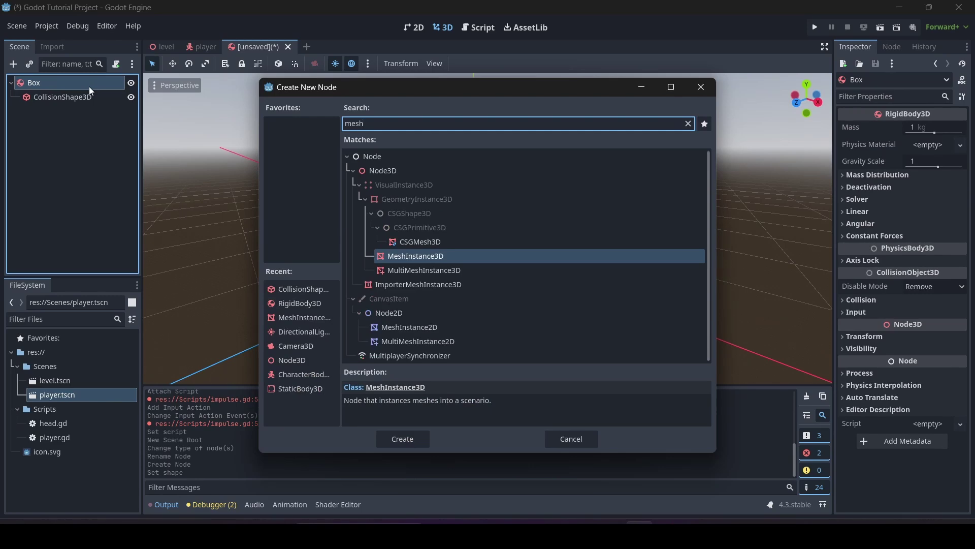
double_click(430, 259)
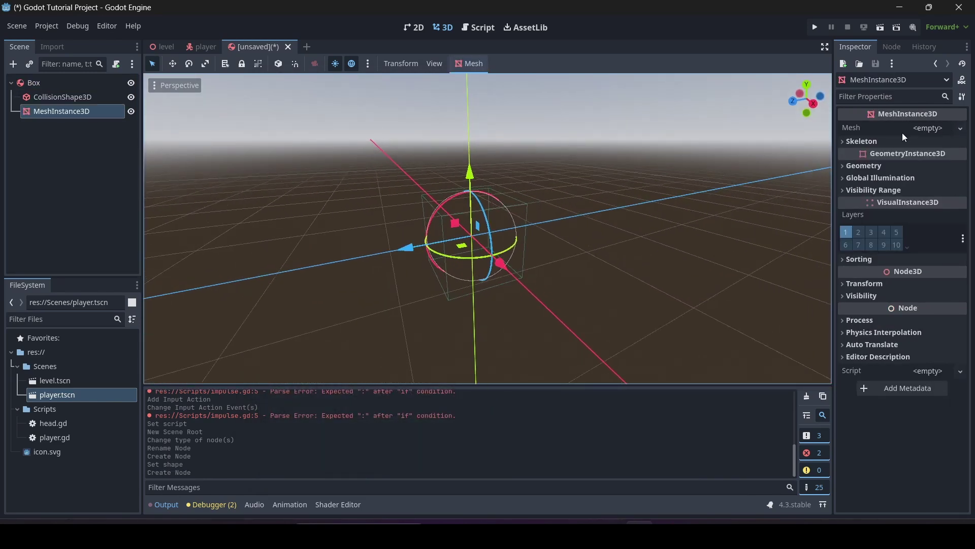
click(922, 128)
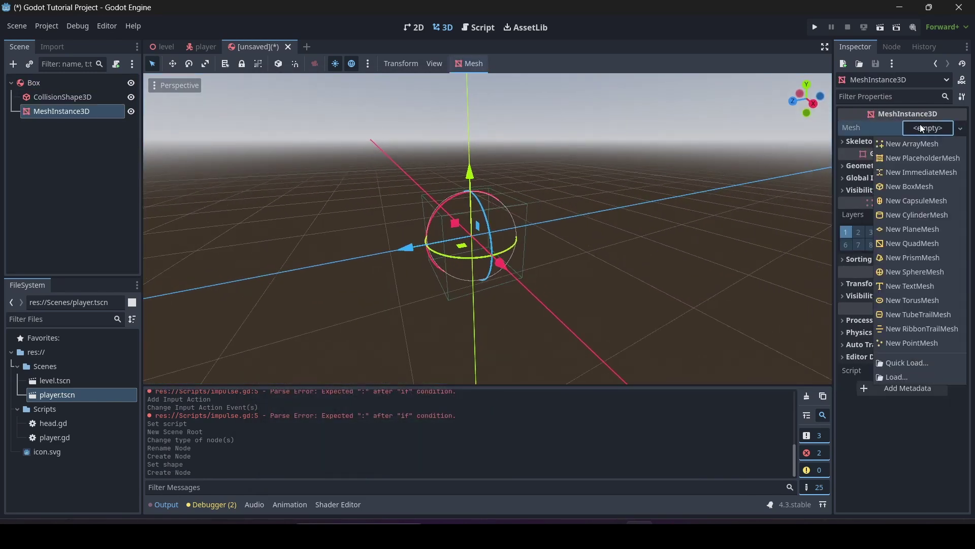
click(923, 186)
- Save the new scene as box.tscn in the res://Scenes folder
right_drag(586, 273, 538, 240)
key(a)
key(w)
key(s)
key(d)
key(ctrl+s)
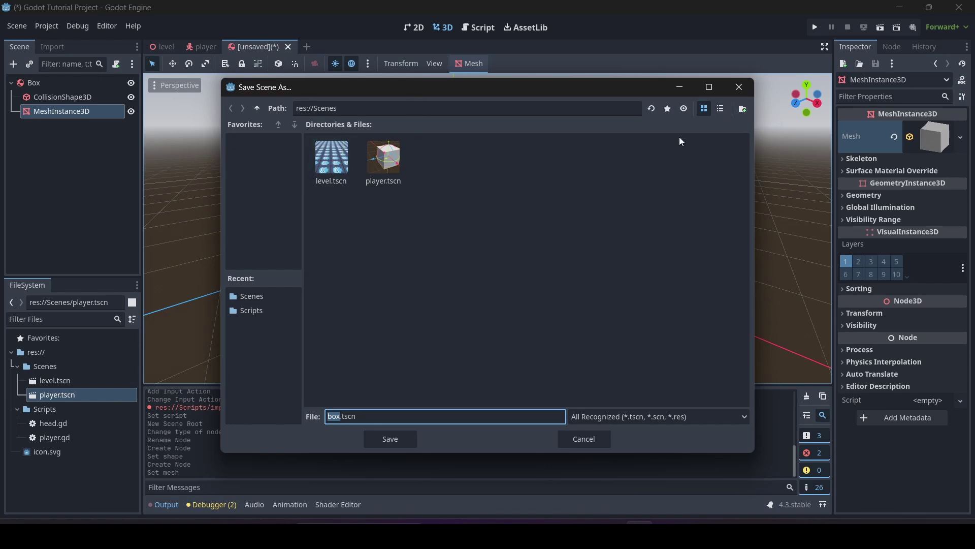
click(390, 440)
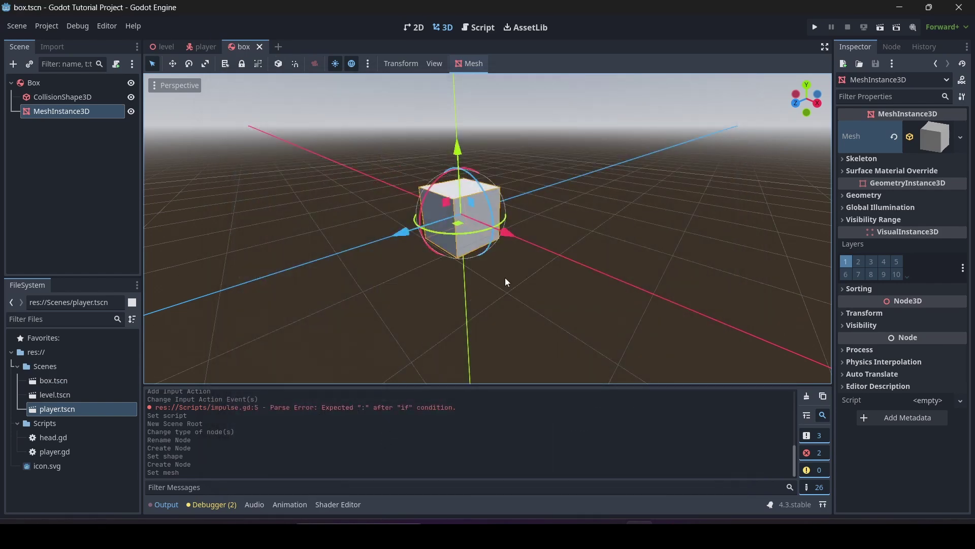
- Start attaching a new script to the Box root node
right_drag(488, 228, 510, 219)
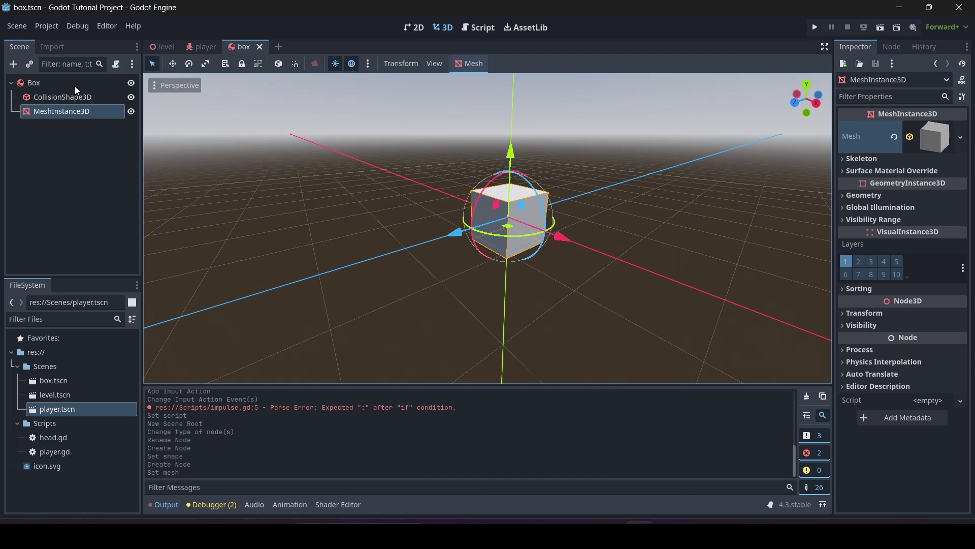
click(56, 85)
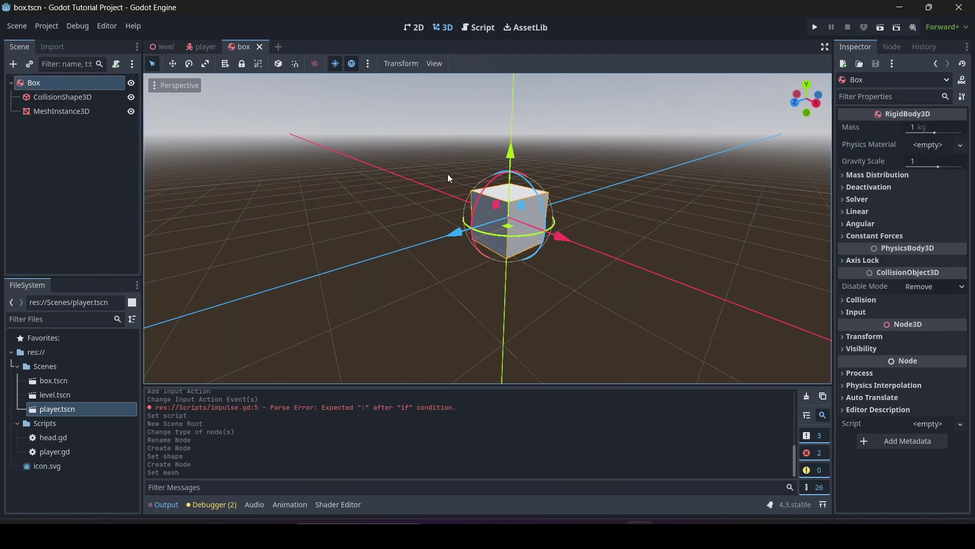
click(934, 424)
click(930, 441)
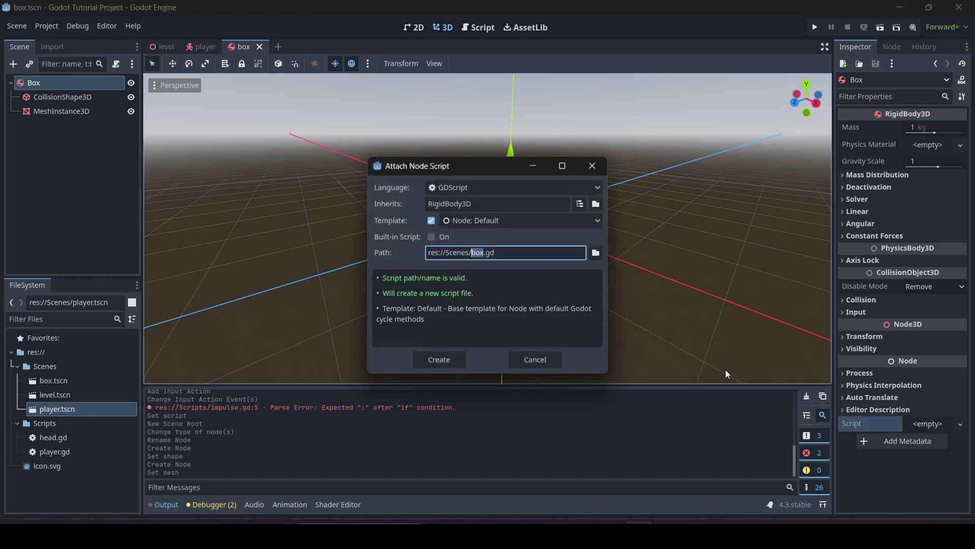
click(471, 252)
drag(464, 253, 454, 254)
click(473, 243)
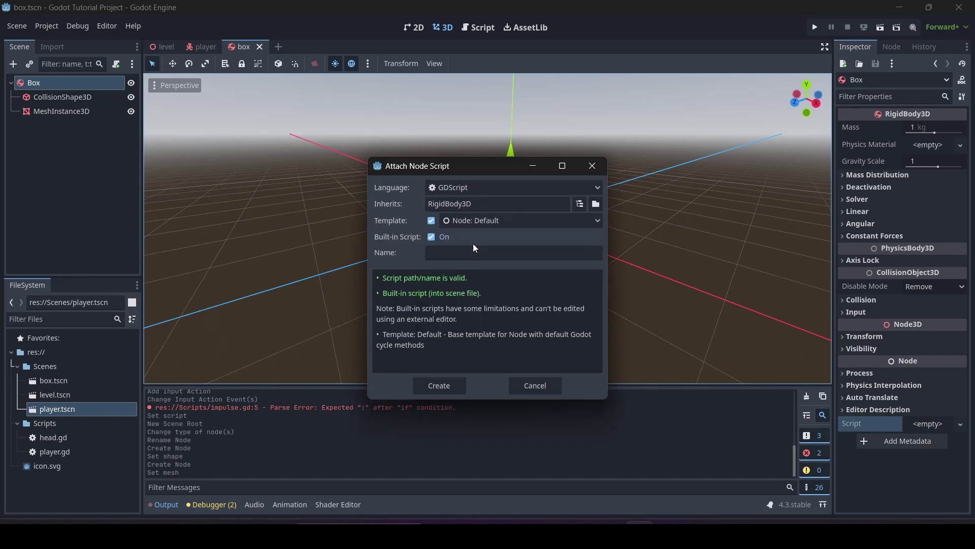
click(430, 239)
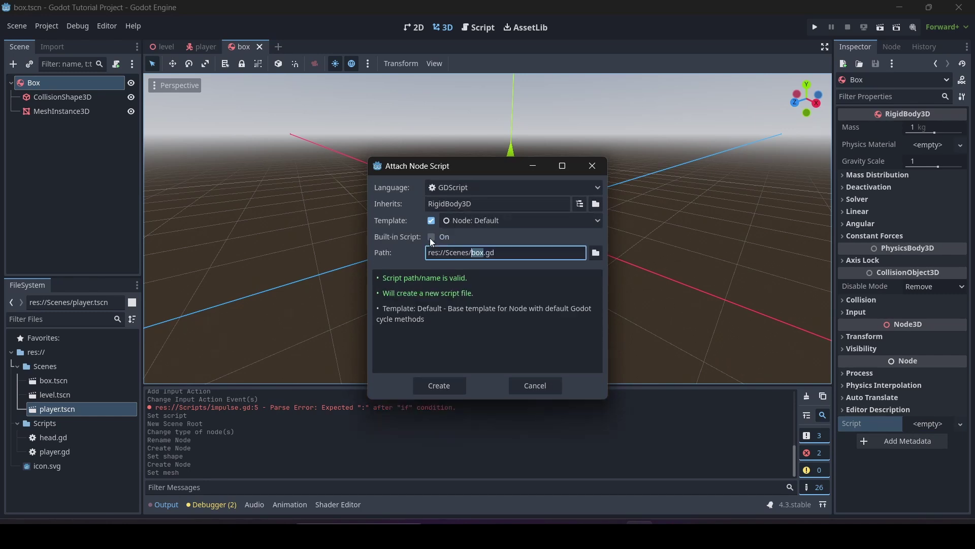
click(461, 252)
click(595, 254)
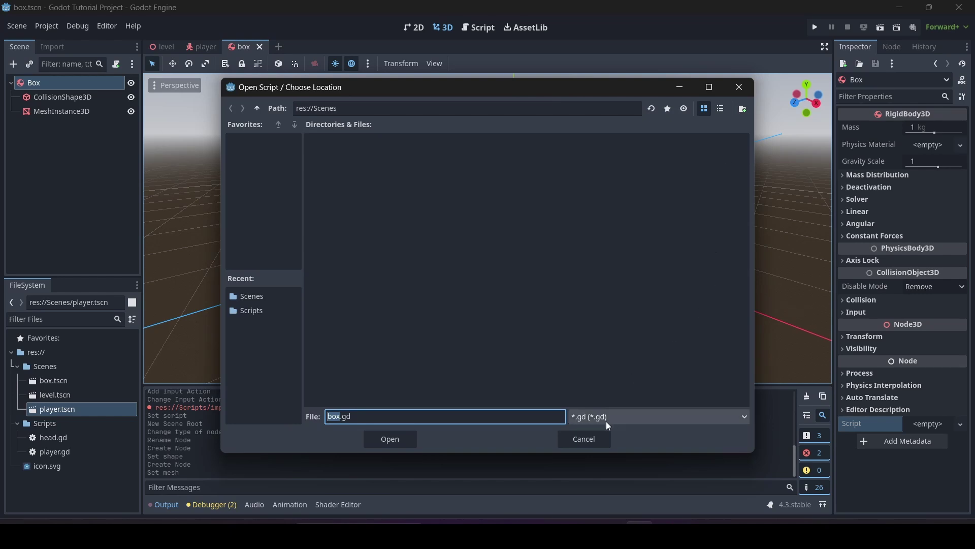
click(590, 438)
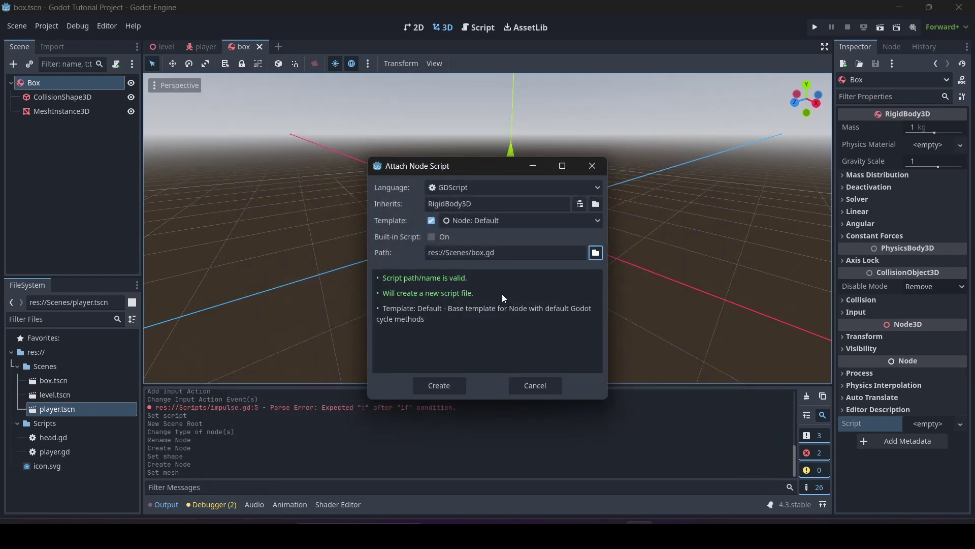
- Set the new script's path to res://Scripts/box.gd and create the script
drag(468, 252, 455, 253)
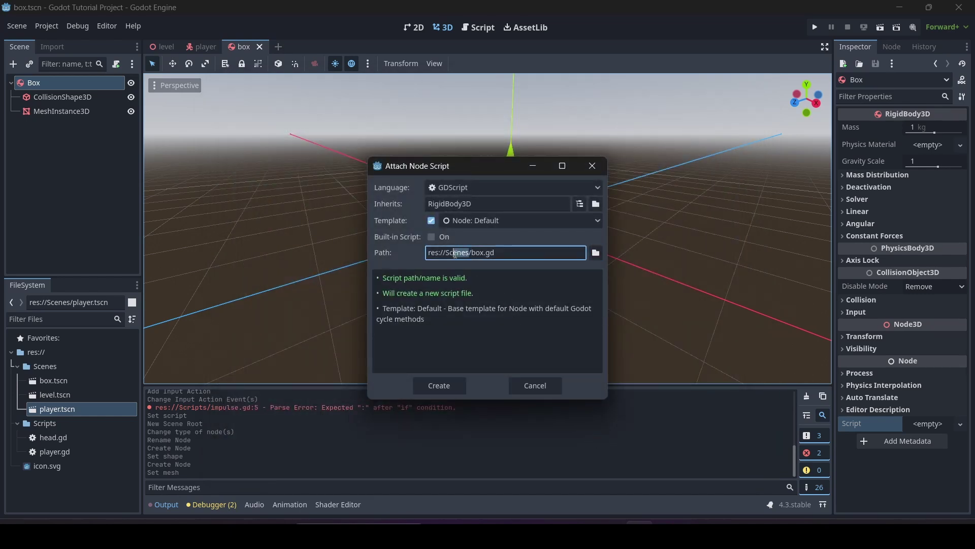
text(ripts)
click(500, 252)
click(458, 385)
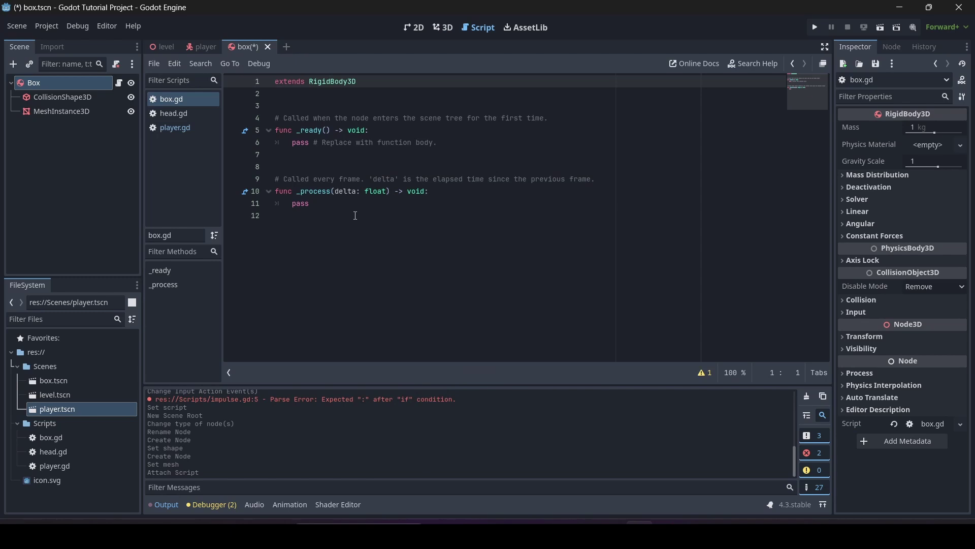
- Delete the _ready function with its comment and the surplus blank lines from box.gd
drag(340, 166, 259, 110)
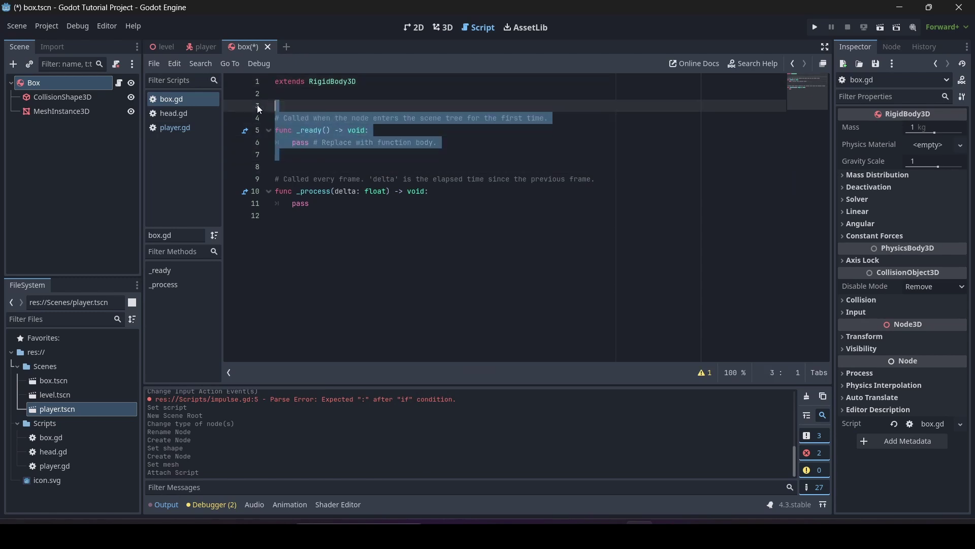
key(BackSpace)
key(BackSpace)
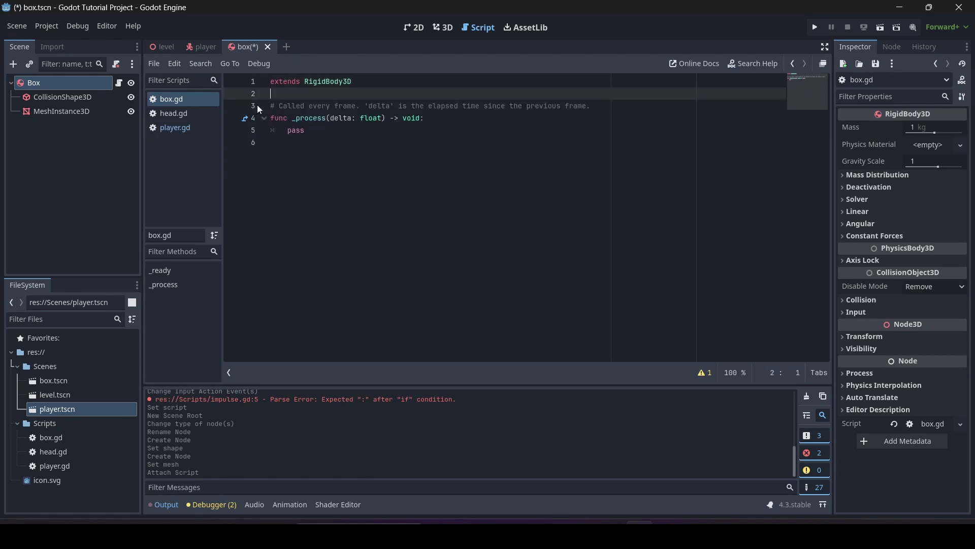
- Rename the _process function in box.gd to _physics_process and save the script and scene
click(297, 117)
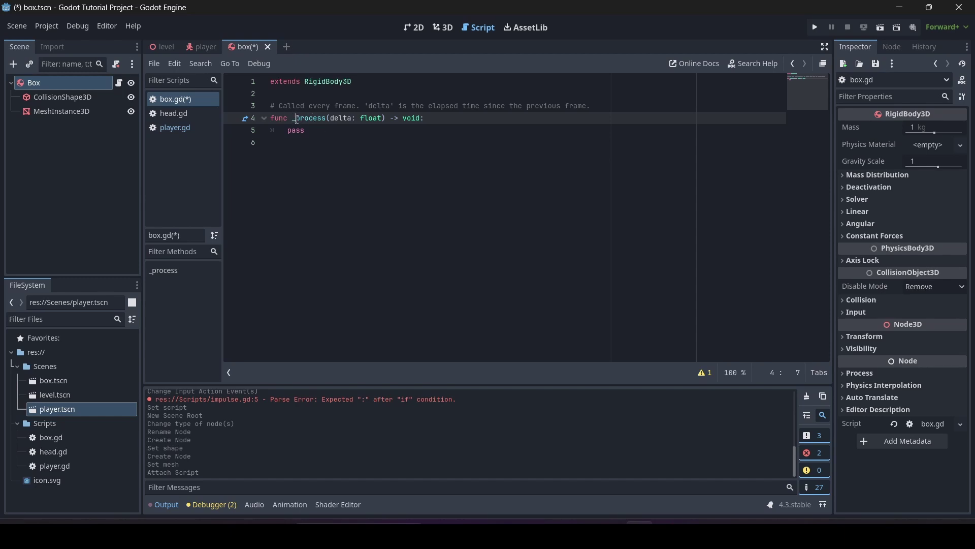
text(physics_)
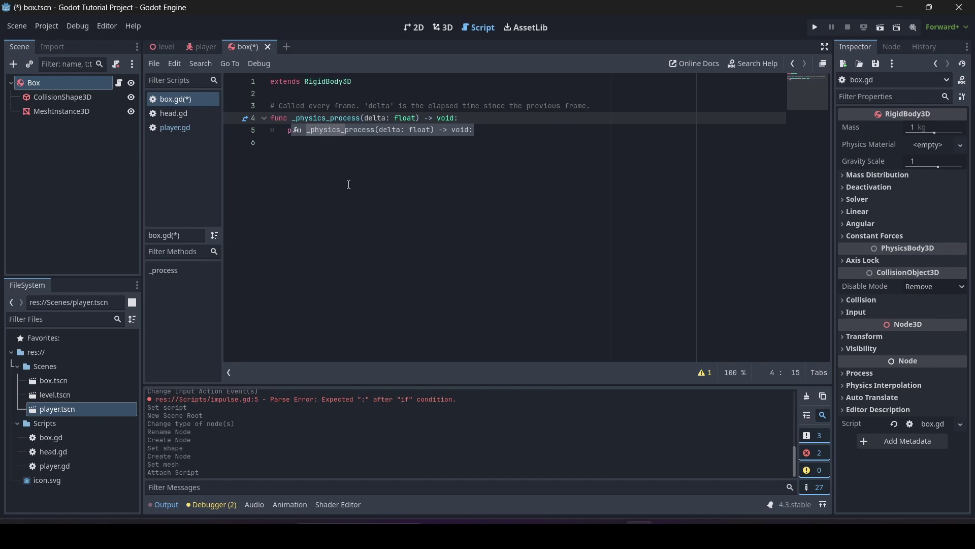
click(353, 107)
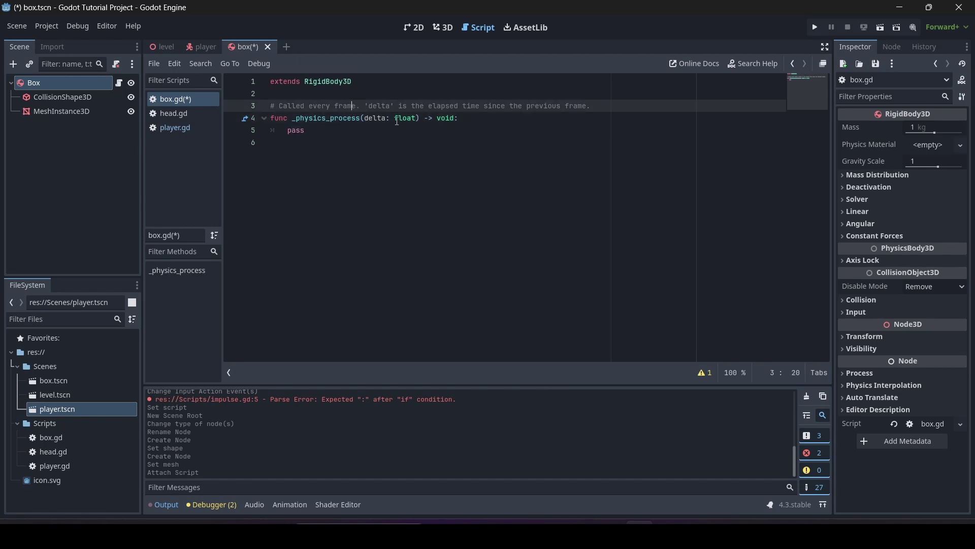
key(ctrl+s)
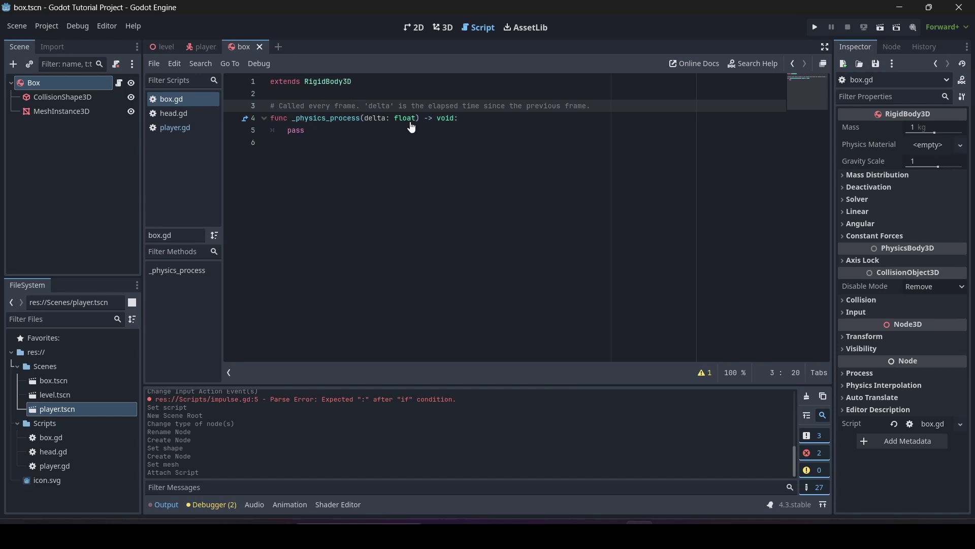